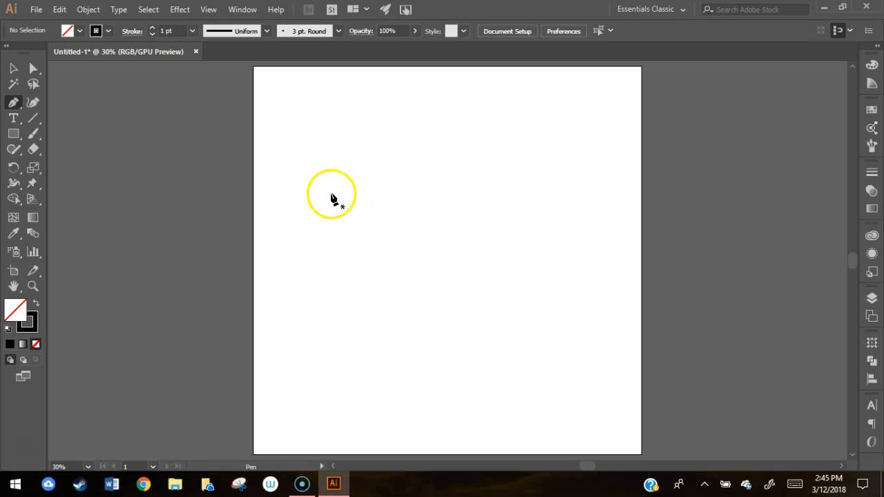
- Draw a closed five-point shape with straight sides in the middle of the artboard using the Pen tool
click(347, 174)
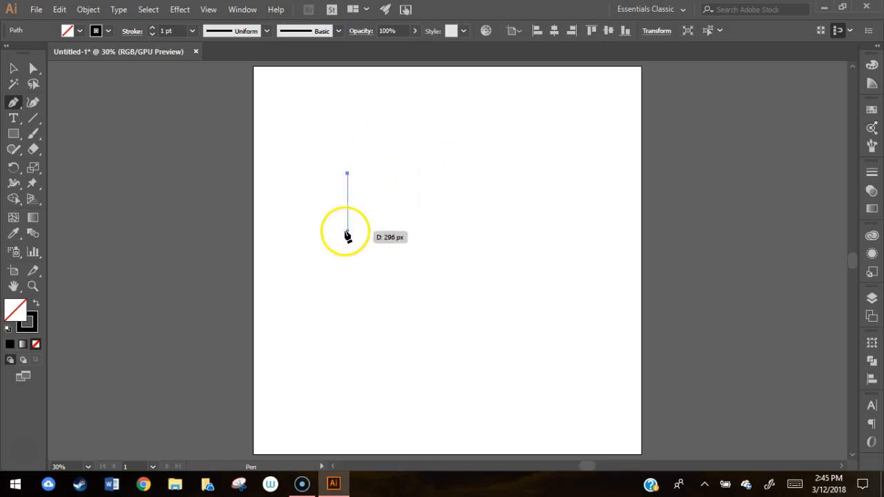
click(396, 209)
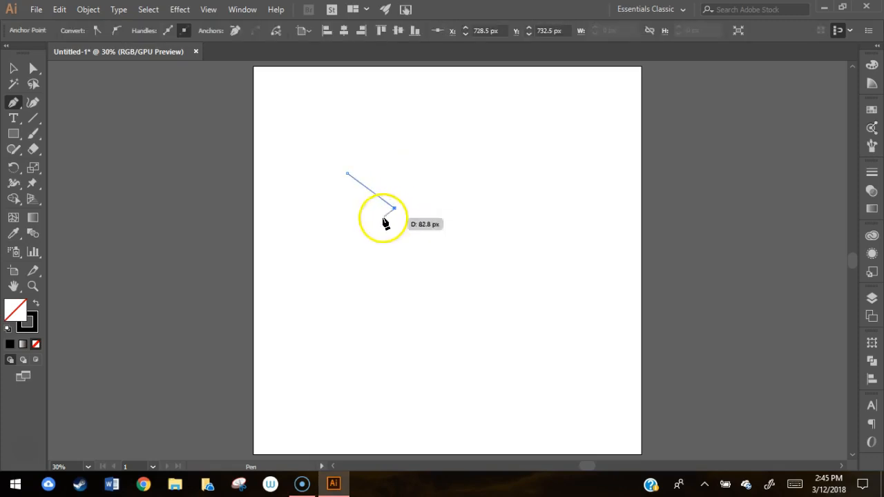
click(308, 304)
click(423, 333)
click(504, 187)
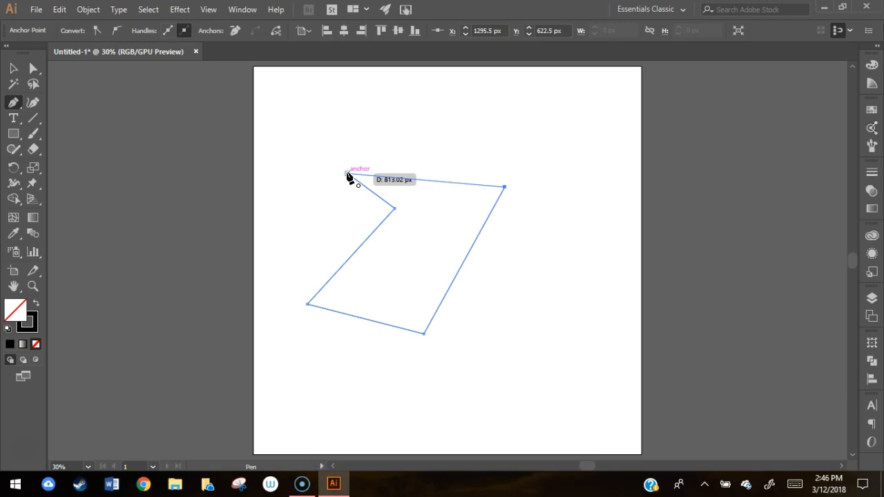
click(347, 174)
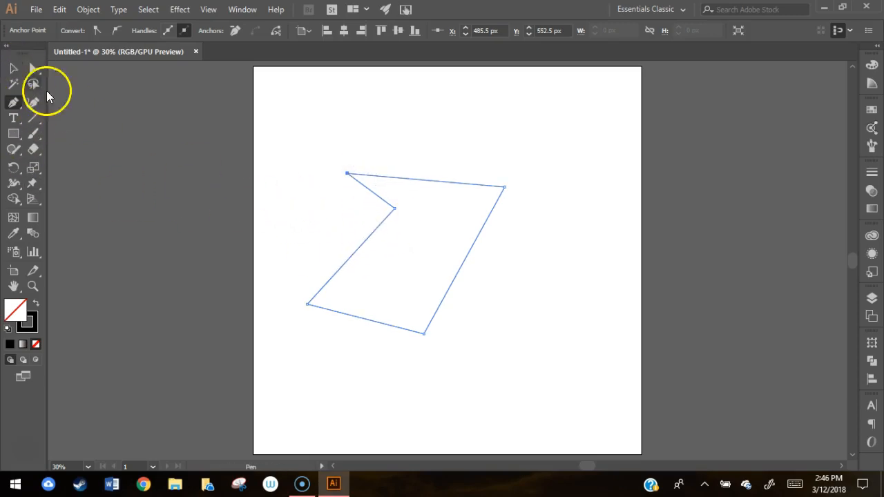
- Swap the shape's fill and stroke to give it a black fill, and move it up and right on the artboard
click(13, 68)
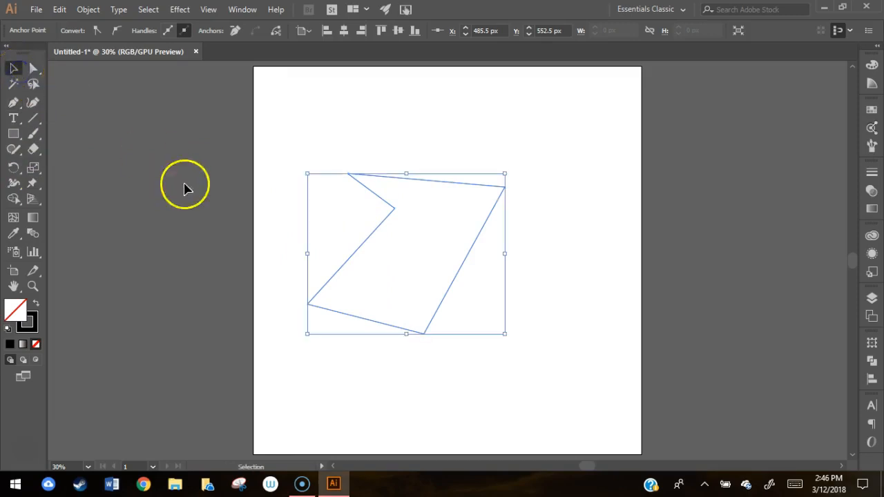
drag(468, 353, 468, 352)
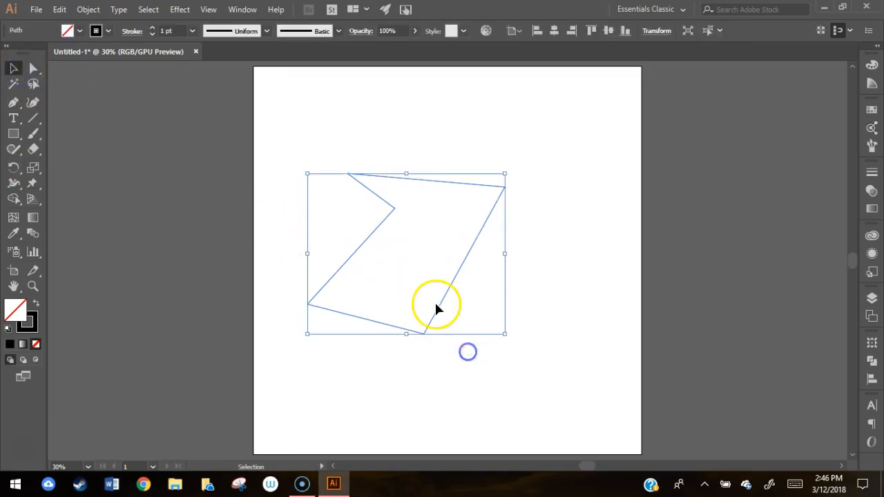
click(36, 304)
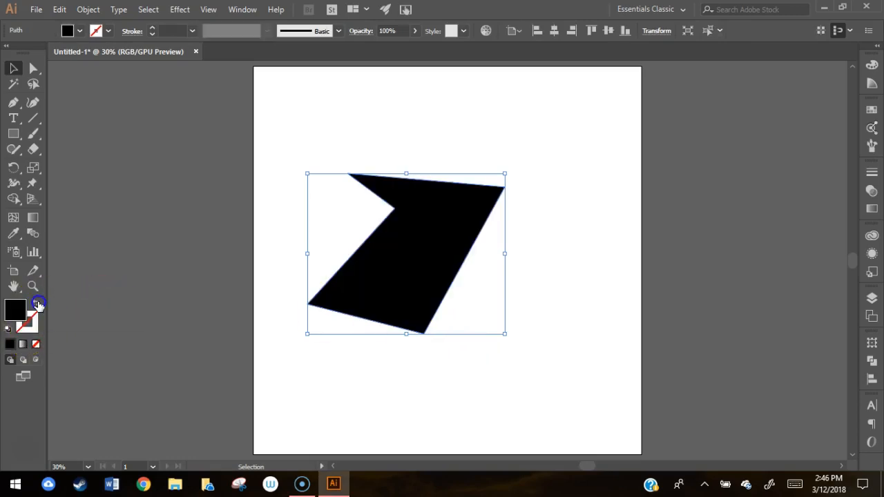
click(325, 231)
drag(408, 252, 457, 208)
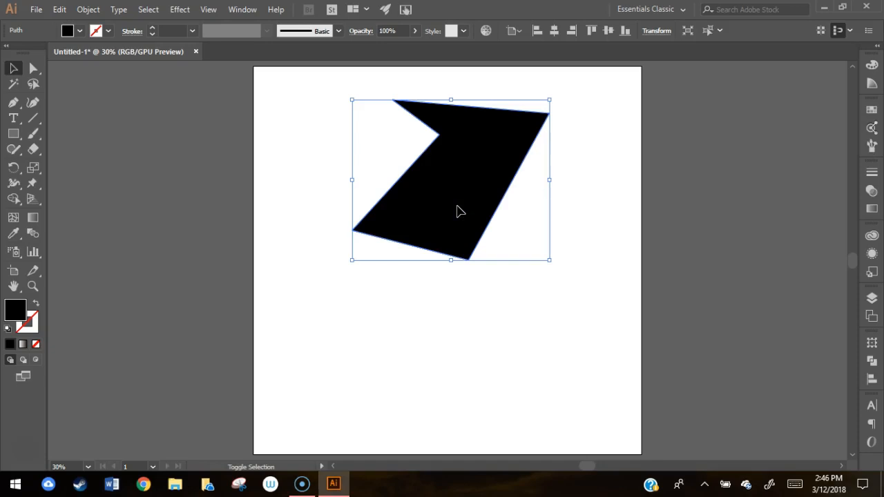
- Swap the shape's fill and stroke back to a black outline with no fill, and deselect it
key(shift+x)
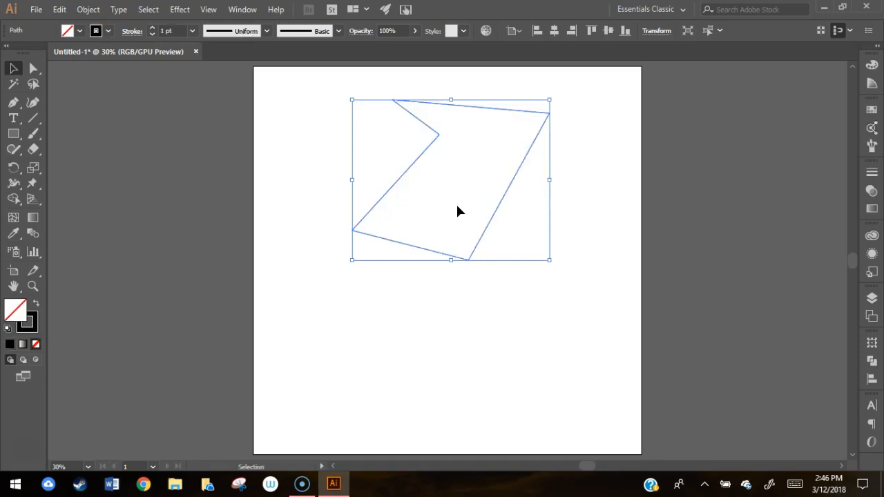
click(467, 203)
click(472, 248)
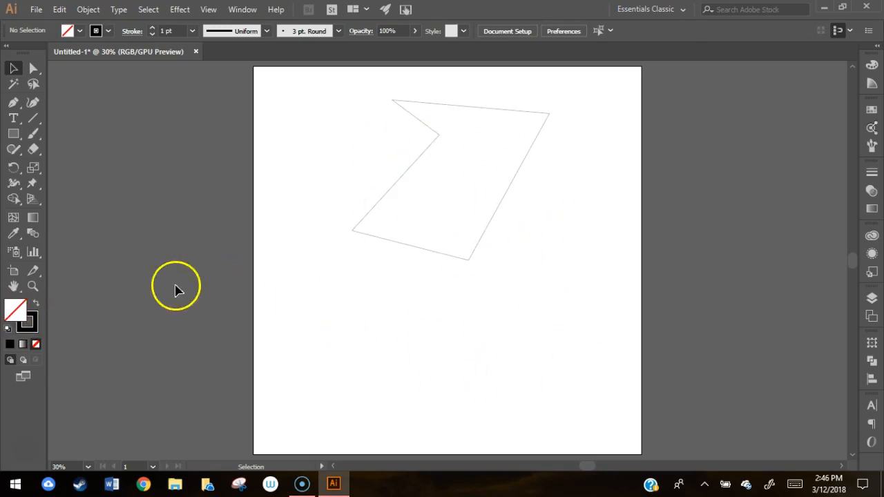
- Set the fill color for new artwork to red
double_click(21, 311)
click(573, 134)
click(783, 107)
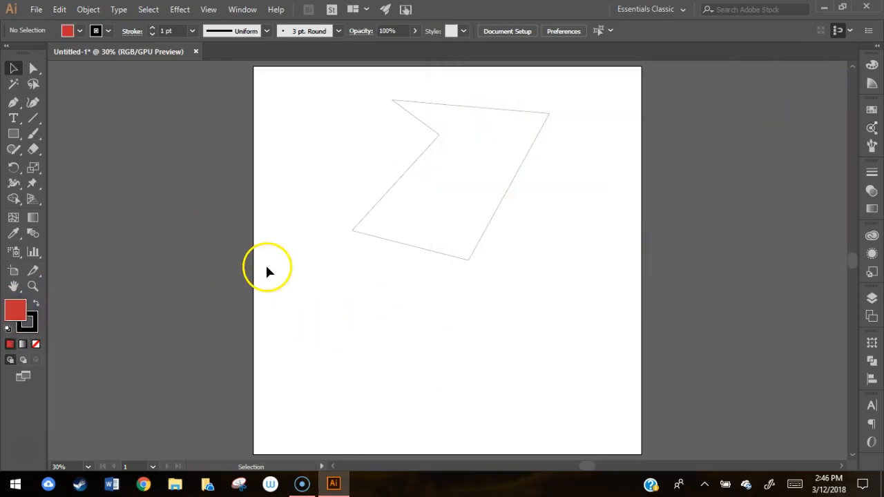
- Draw a closed seven-point zigzag shape with straight sides below the first shape using the Pen tool
key(p)
click(334, 297)
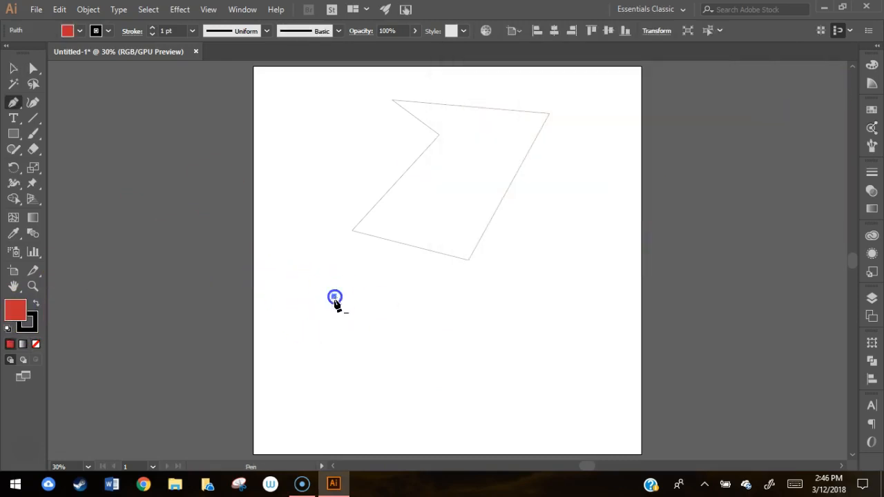
click(351, 399)
click(542, 335)
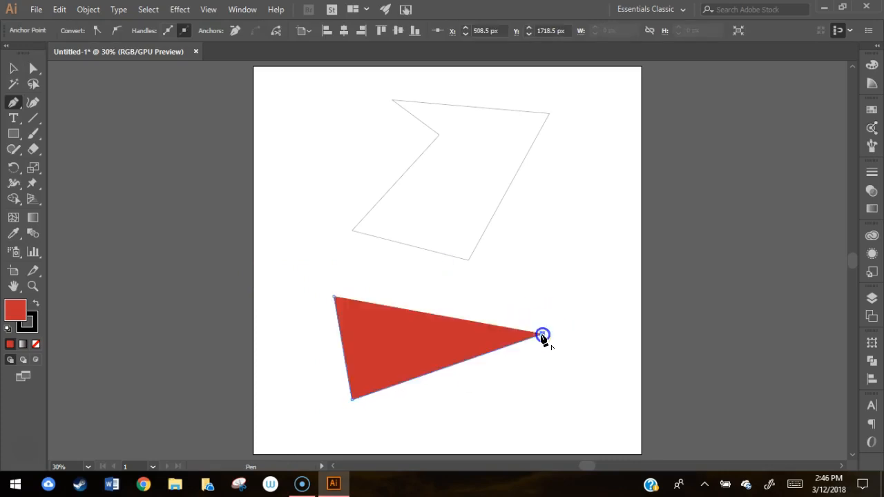
click(474, 201)
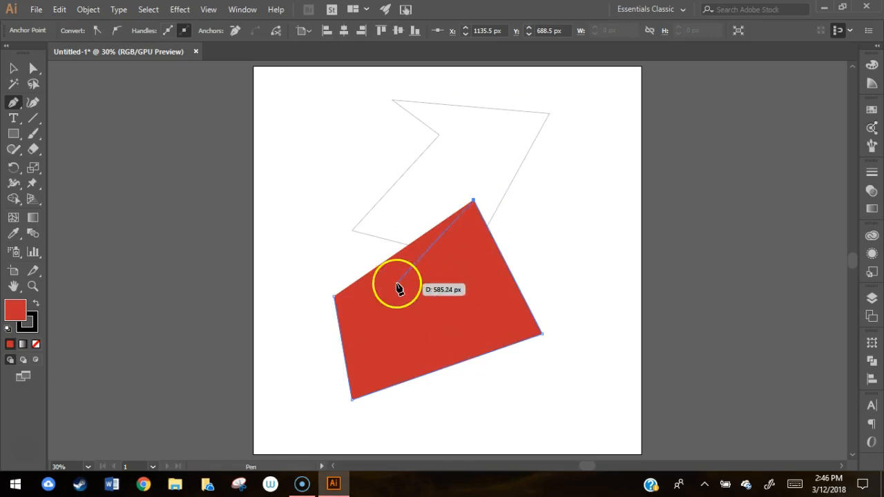
click(415, 300)
click(478, 297)
click(440, 347)
click(335, 297)
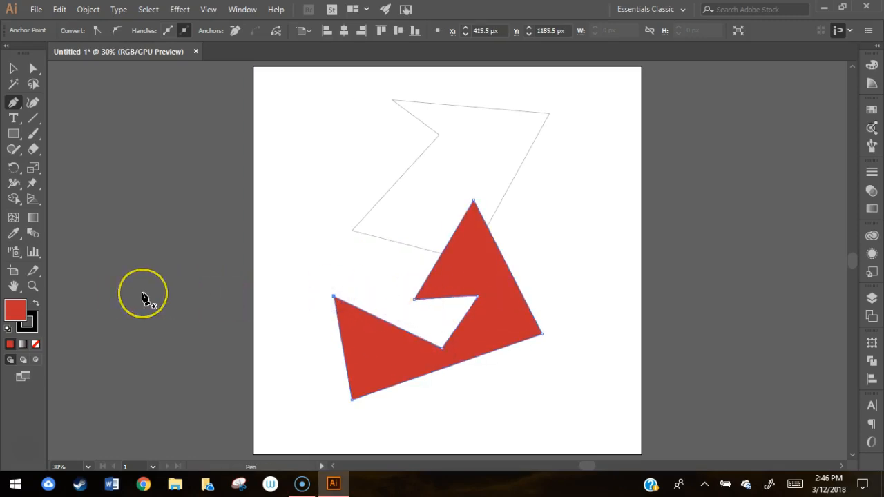
- Remove the zigzag shape's red fill, and swap its fill and stroke to black fill and back to outline
key(slash)
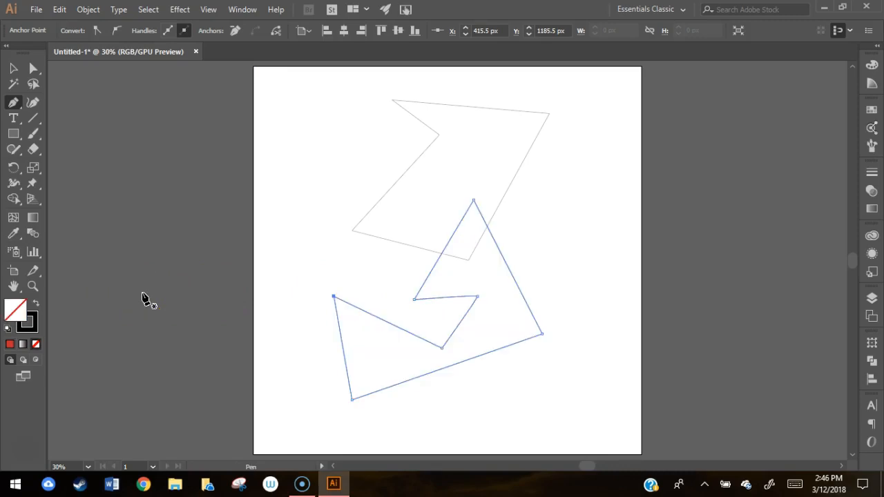
key(v)
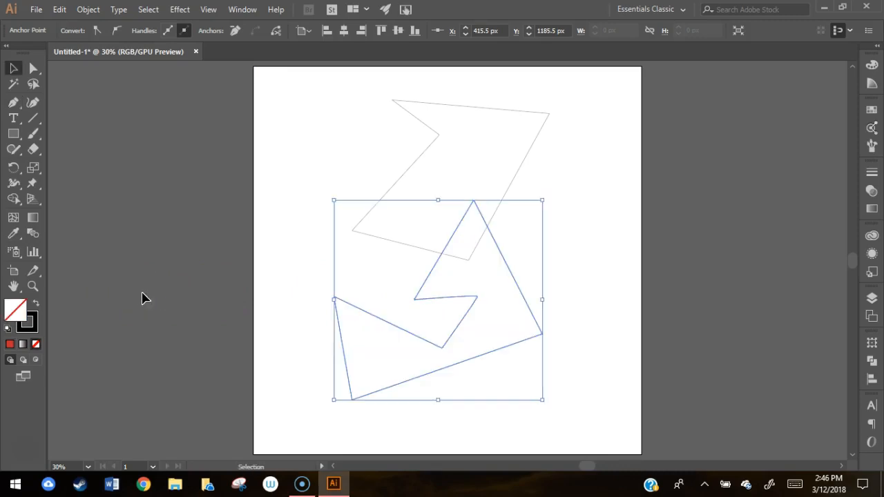
click(36, 305)
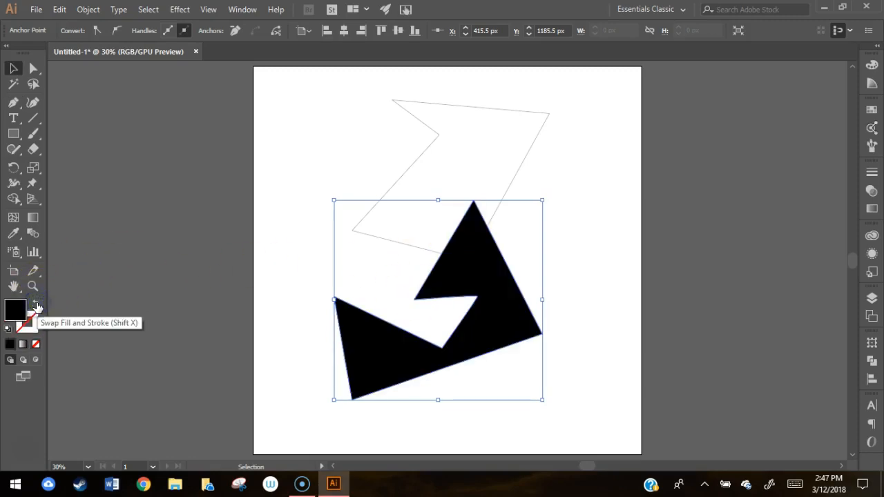
click(37, 305)
- Delete both shapes from the artboard
click(331, 306)
key(Delete)
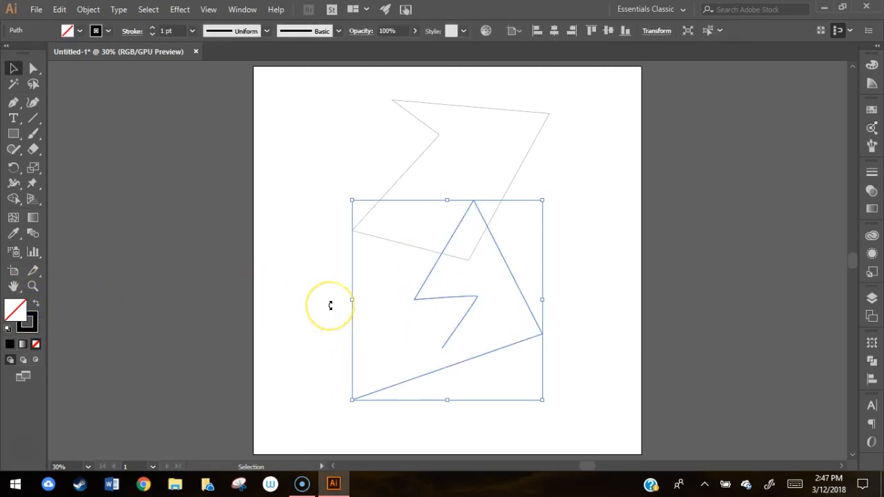
drag(301, 164, 541, 370)
key(Delete)
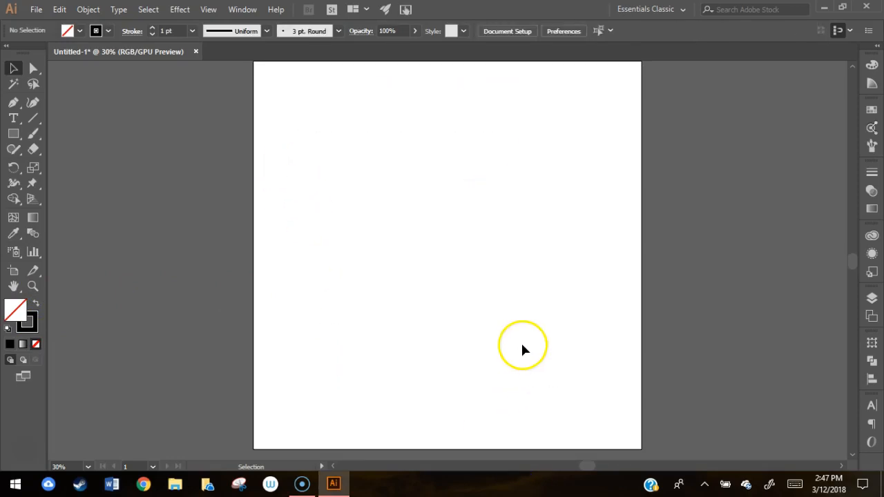
- Draw an open path of two straight segments with the Pen tool, and stop it at its third point
click(13, 102)
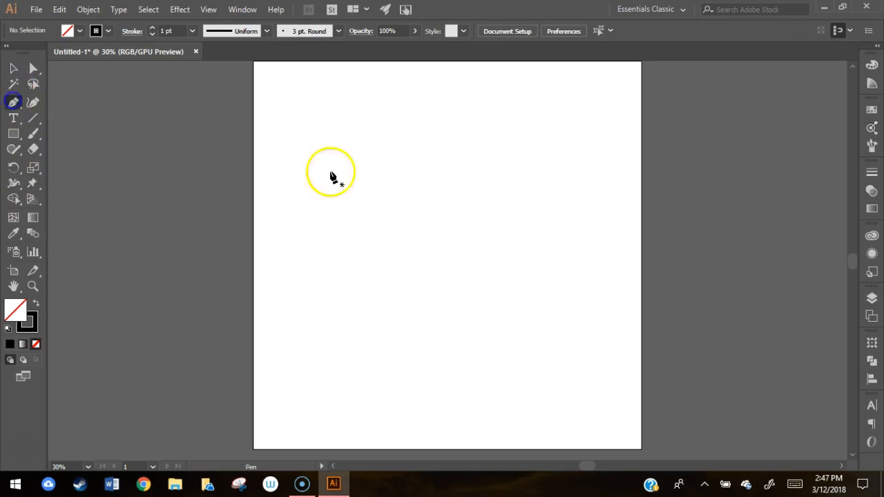
click(377, 146)
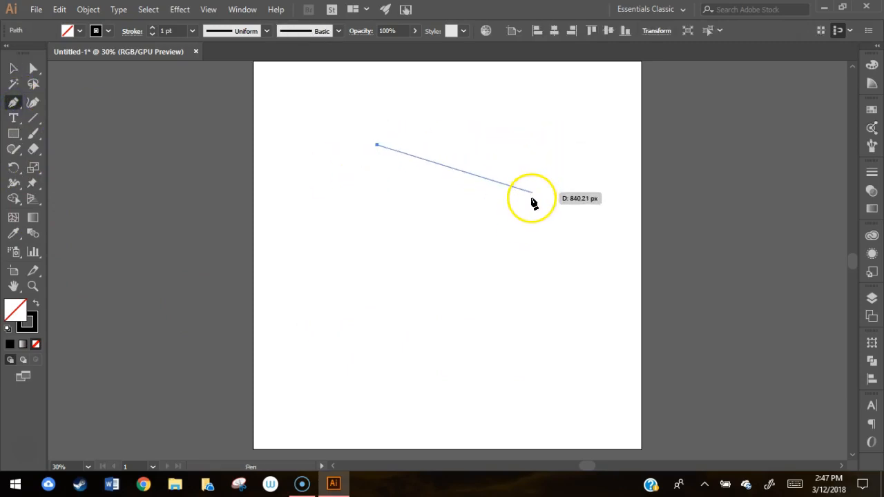
click(532, 188)
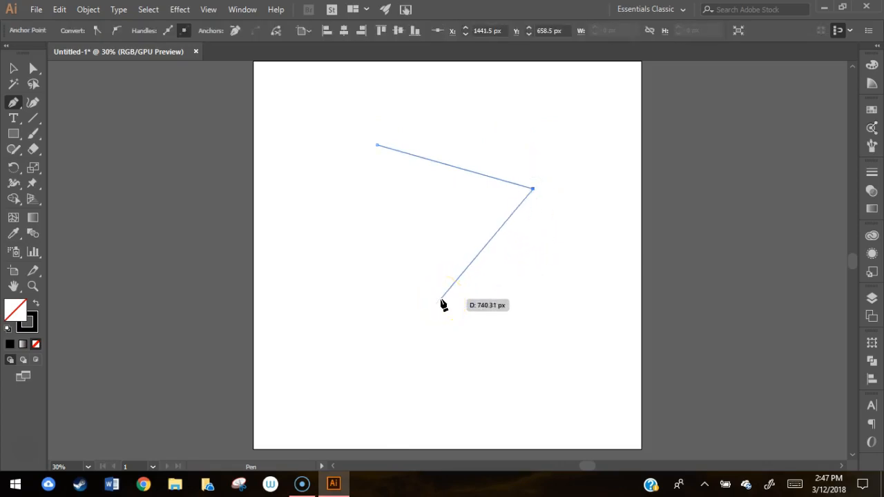
click(468, 280)
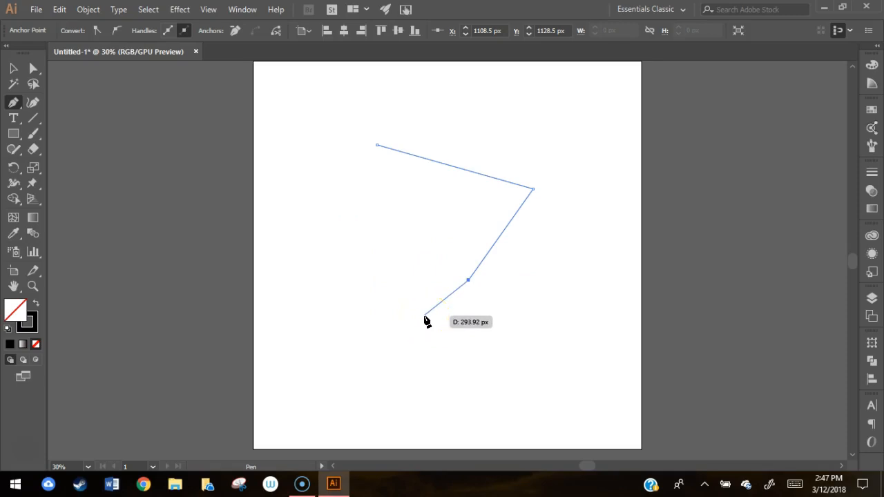
key(Escape)
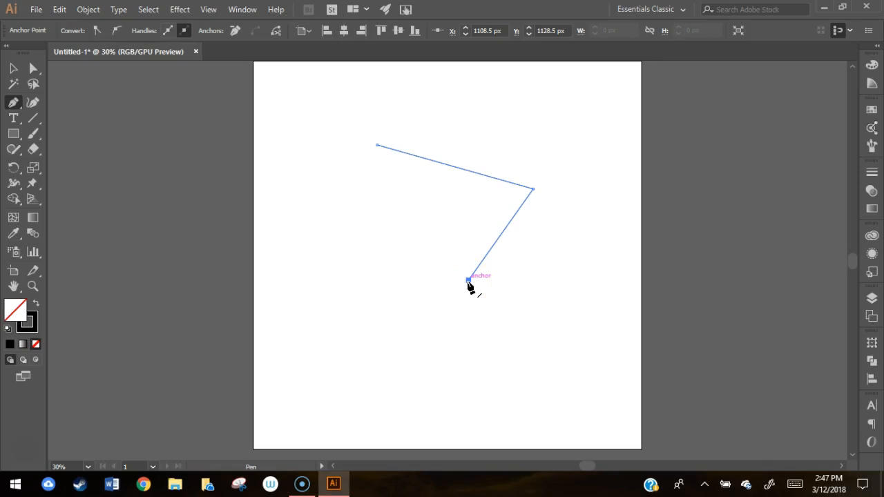
- Resume the open path from its last anchor, add two corner points below, and close it at the first anchor
click(468, 281)
drag(468, 283, 540, 368)
click(538, 361)
click(341, 339)
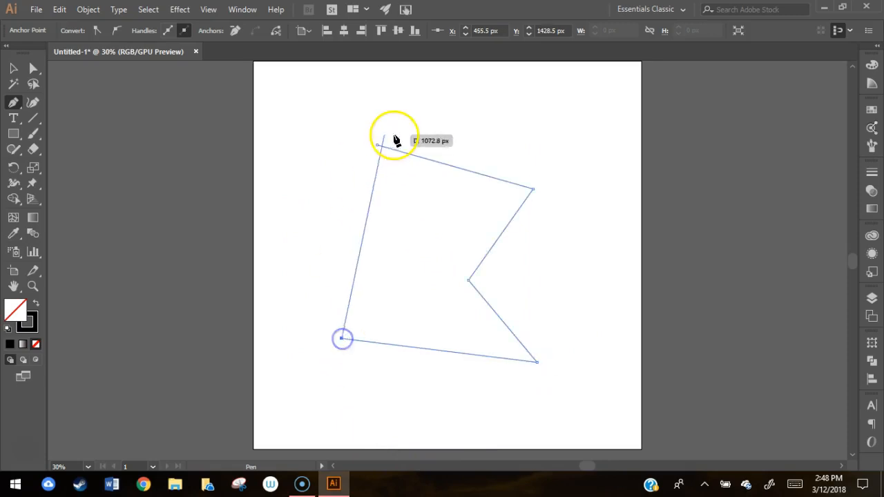
click(378, 146)
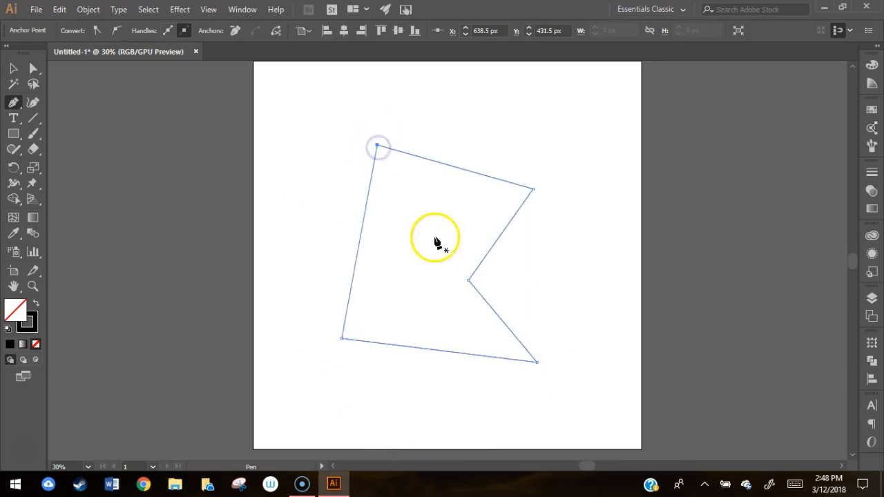
- Delete the closed five-point shape
key(Delete)
key(Delete)
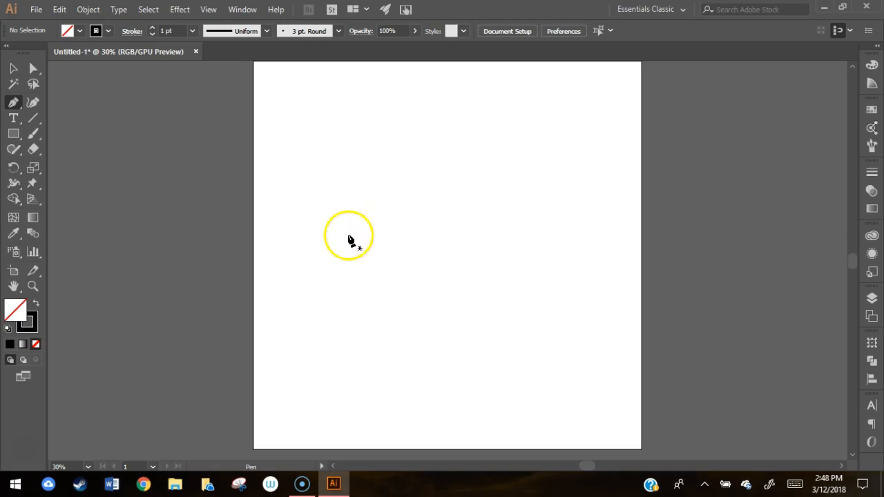
- Draw an arched curve with the Pen tool, pulling long handles from an end anchor at about X 1412, Y 946 px
click(349, 201)
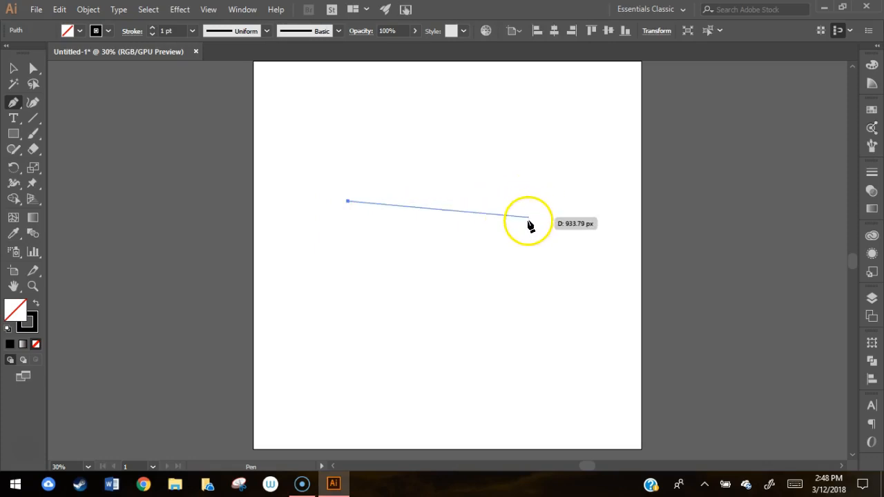
click(528, 245)
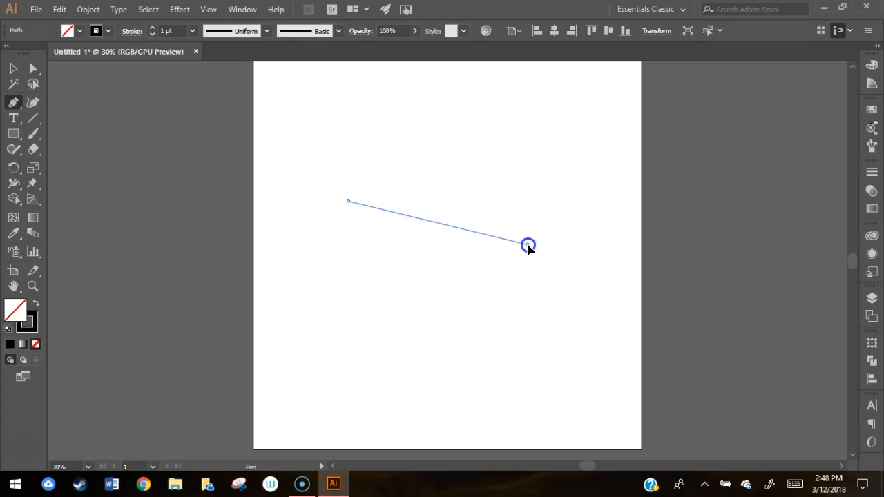
drag(529, 255, 544, 243)
drag(533, 250, 570, 404)
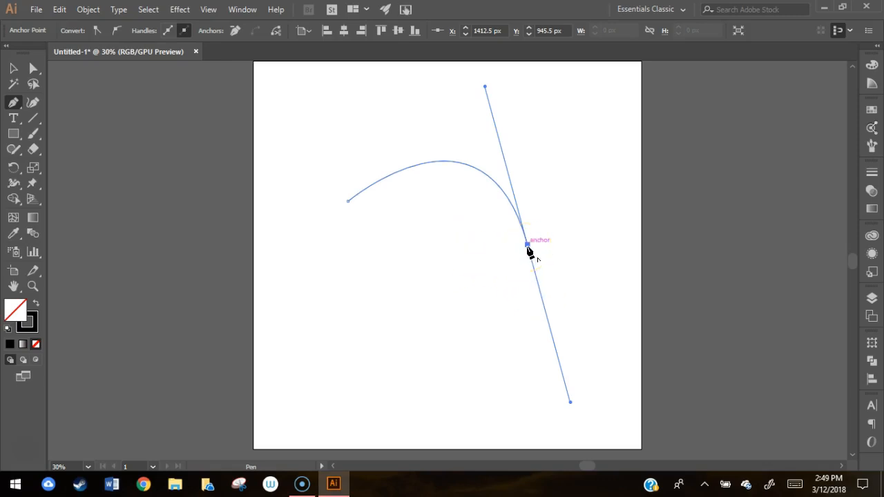
- Remove the end anchor's outgoing handle to add a straight segment back across the artboard, and delete the whole path
drag(528, 249, 529, 250)
drag(528, 249, 343, 269)
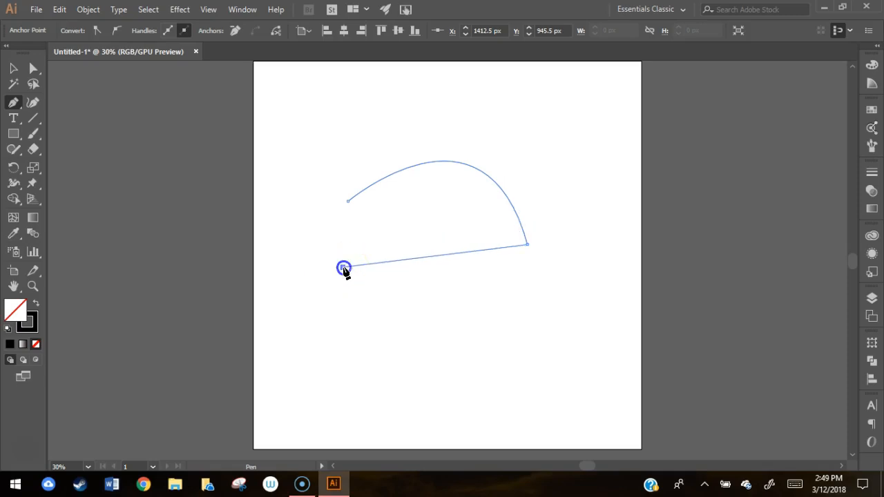
key(Delete)
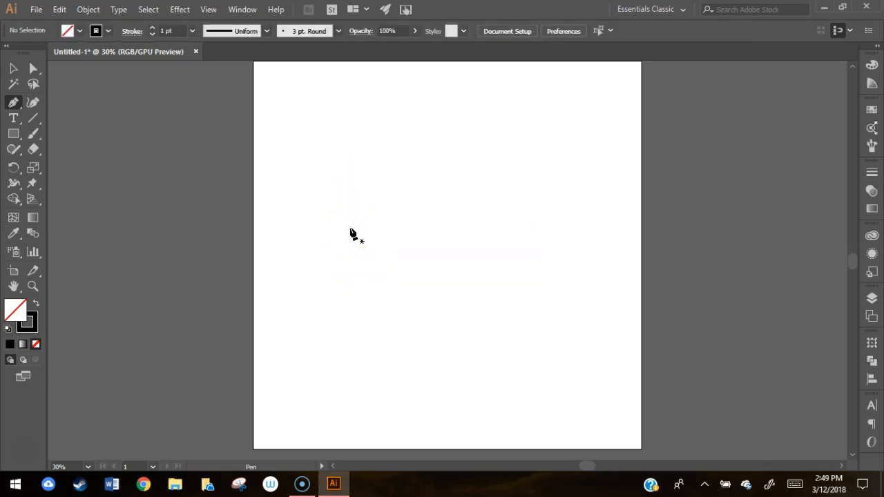
- Draw a closed three-anchor shape with a smooth anchor at about X 1475, Y 858 px and corner anchors near X 722, Y 1315 and X 498, Y 858 px
click(350, 229)
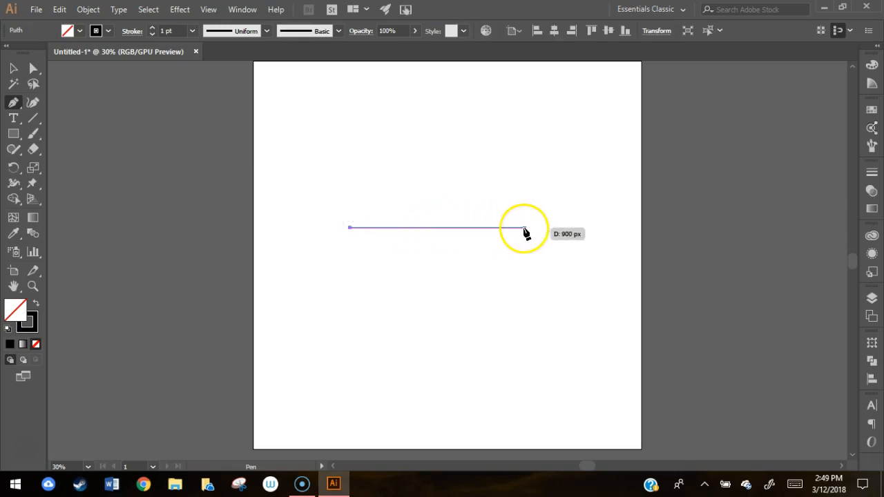
drag(539, 228, 605, 369)
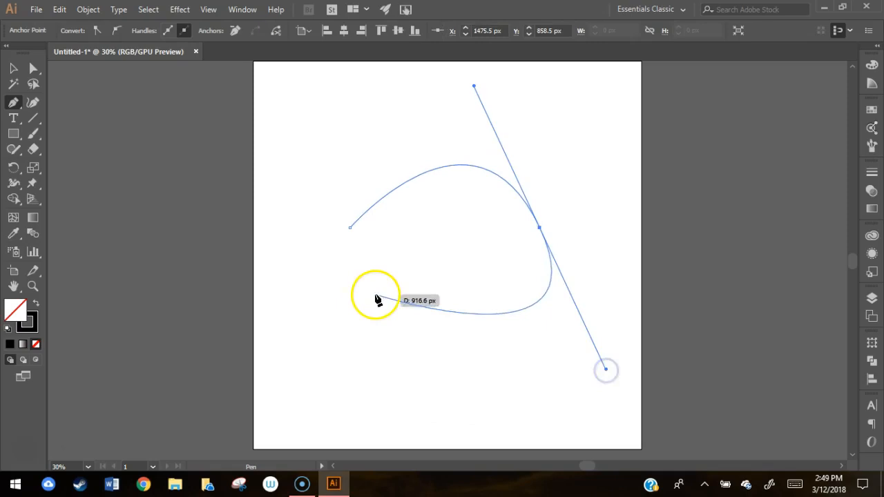
click(393, 316)
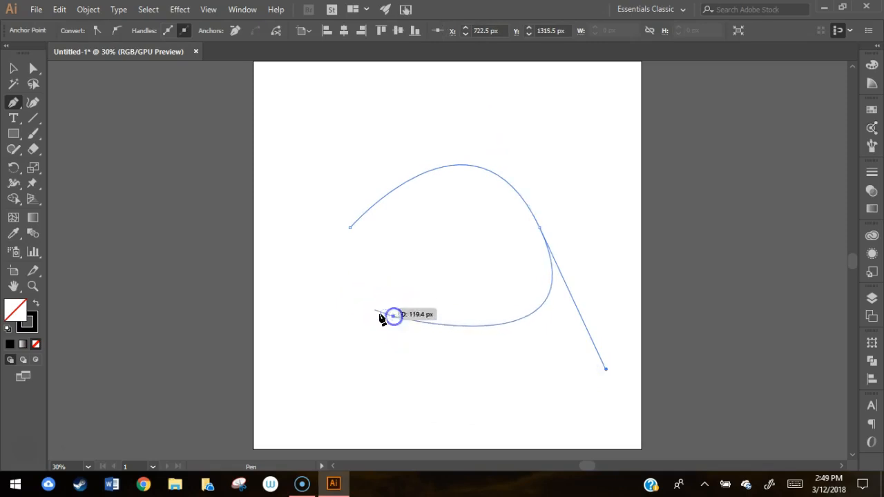
click(351, 229)
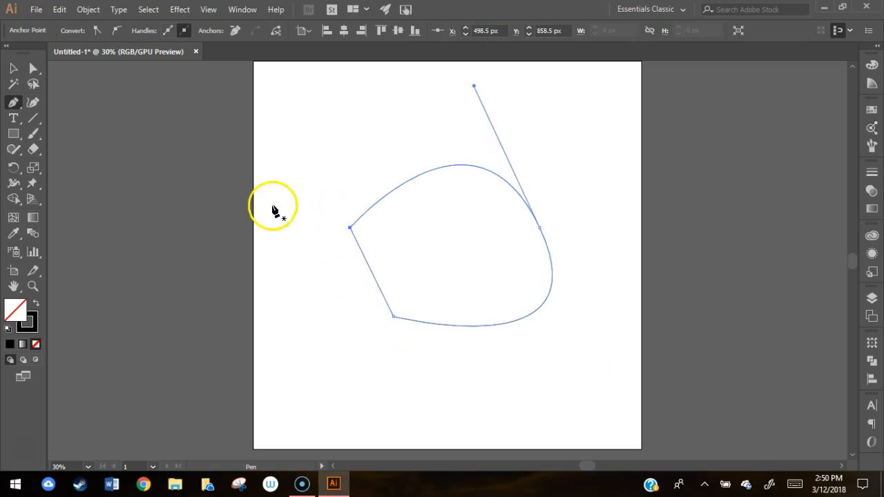
- Swing the smooth right anchor's lower handle to nearly vertical with Direct Selection, and reshape the lower curved segment slightly upward
click(32, 66)
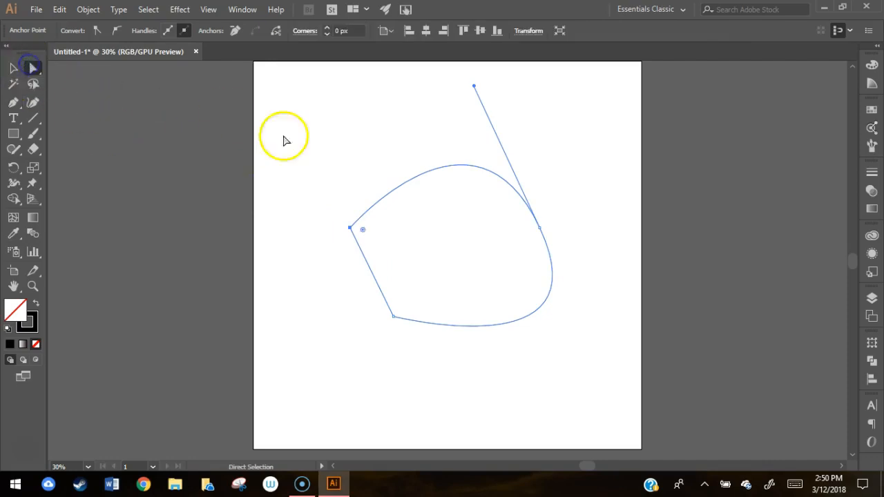
click(541, 228)
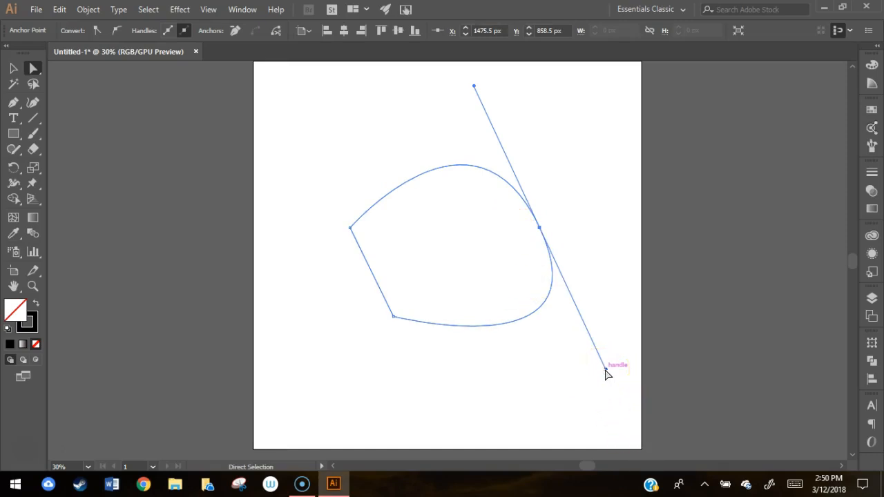
drag(606, 373, 533, 390)
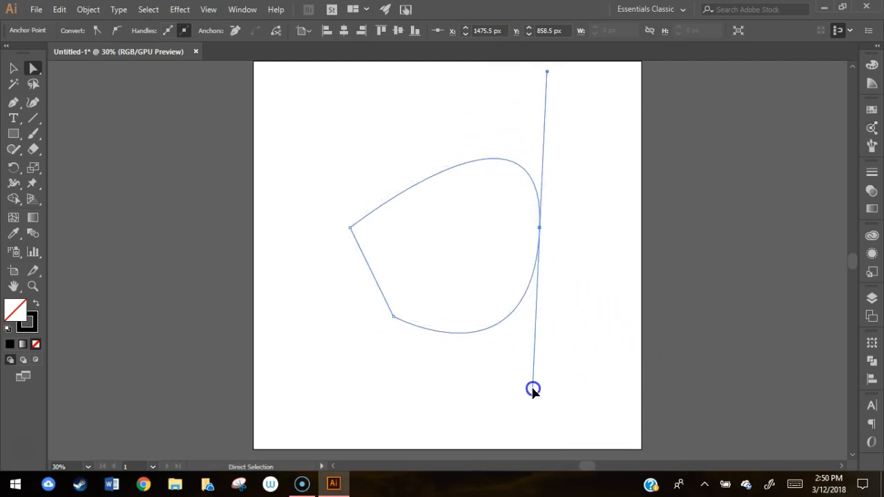
click(600, 357)
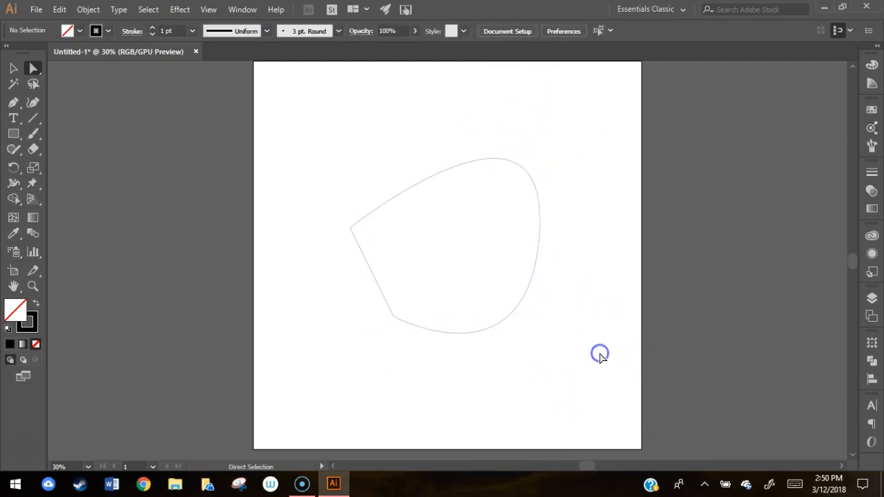
click(518, 312)
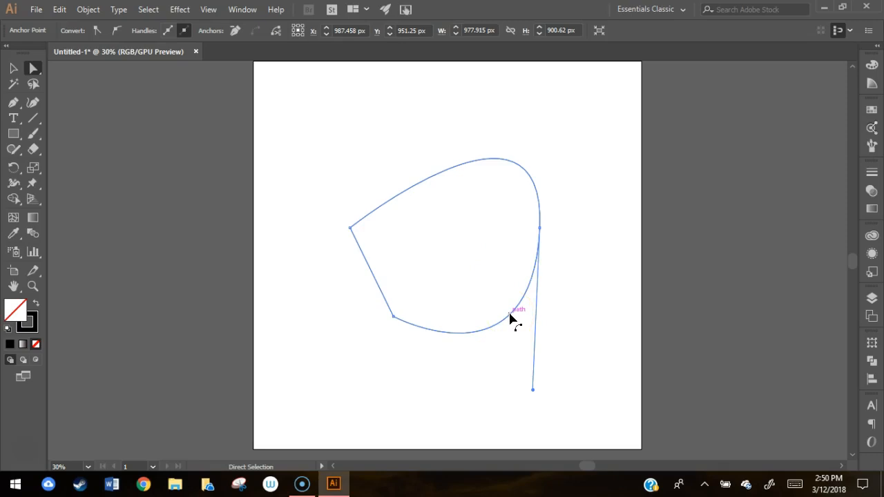
mouse_move(510, 315)
mouse_down()
mouse_move(484, 276)
mouse_move(548, 309)
mouse_move(555, 283)
mouse_move(522, 311)
mouse_move(540, 329)
mouse_move(512, 311)
mouse_up()
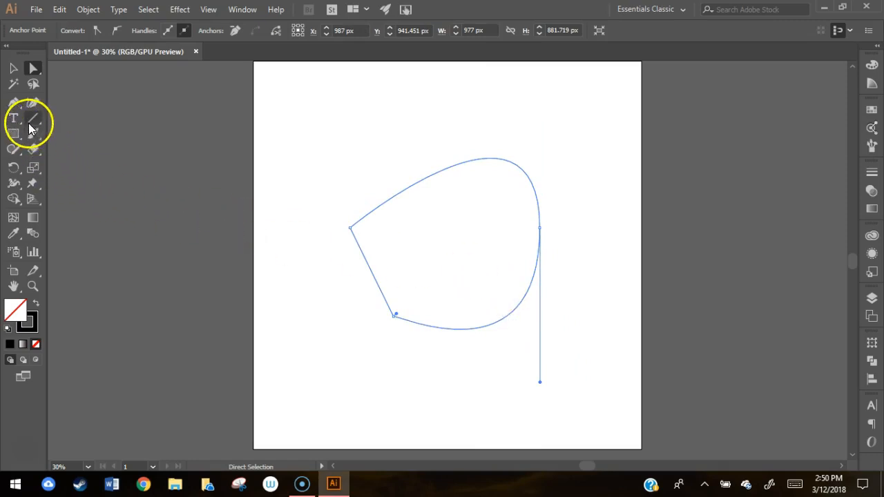
- Use the Anchor Point tool to move the right anchor's lower handle independently, and pull a fresh pair of aligned handles from that anchor
drag(15, 104, 78, 150)
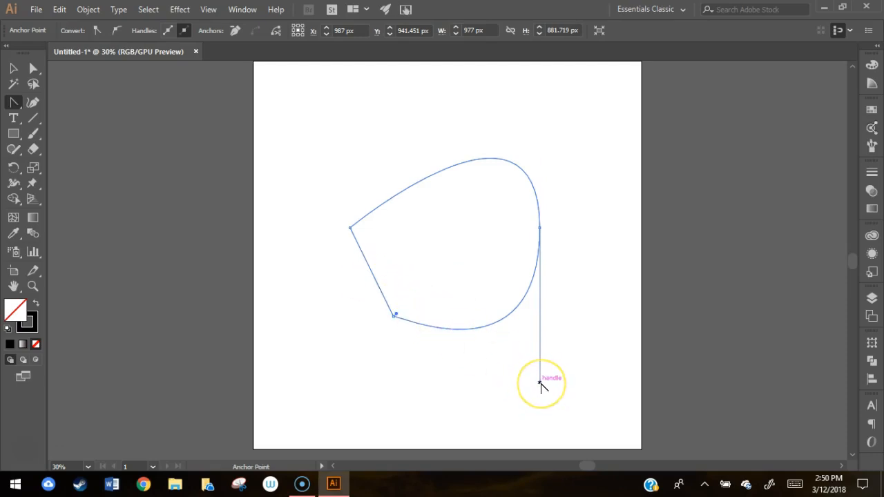
drag(541, 384, 650, 293)
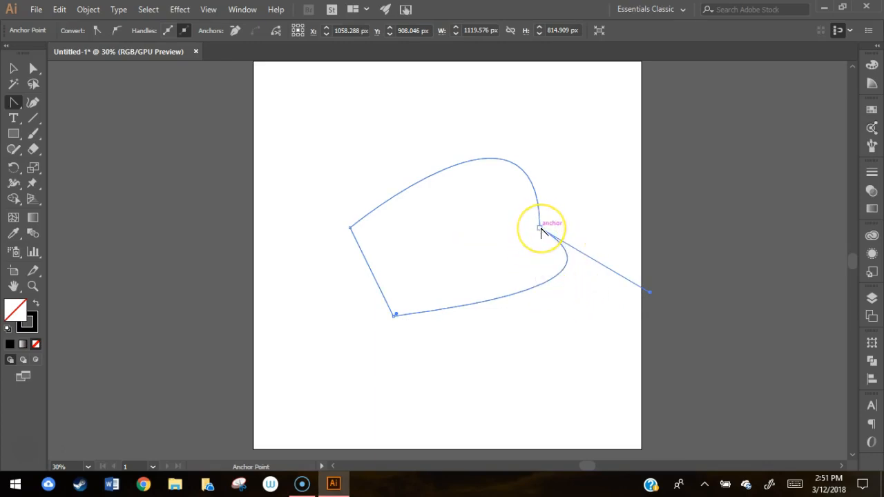
drag(540, 229, 581, 360)
click(492, 370)
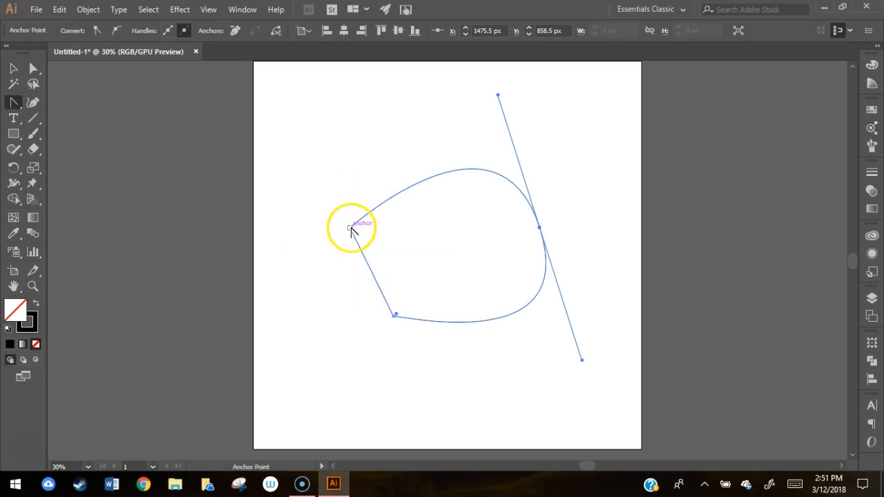
- Pull curve handles from the left corner anchor, convert it back to a corner point, and deselect the shape
drag(351, 232, 366, 153)
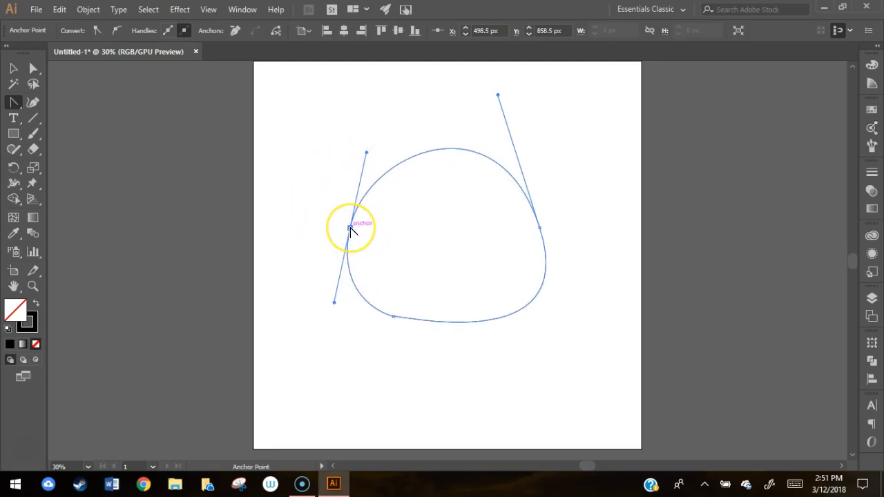
click(350, 228)
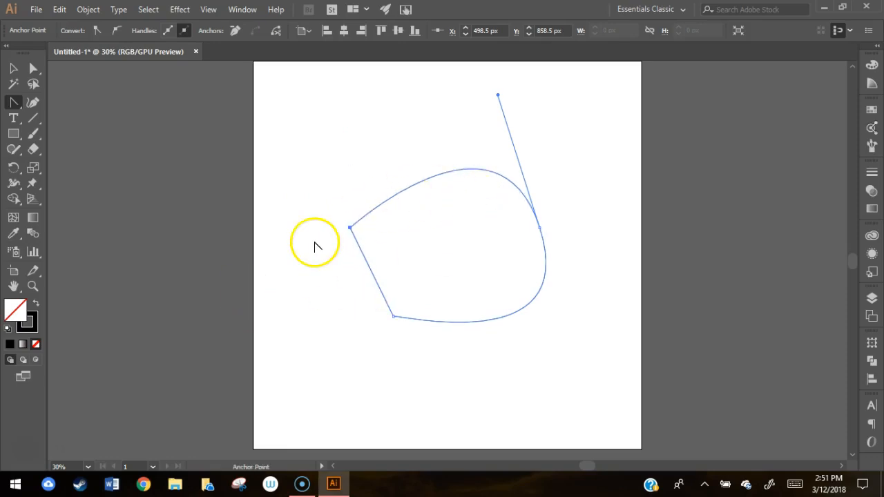
click(15, 70)
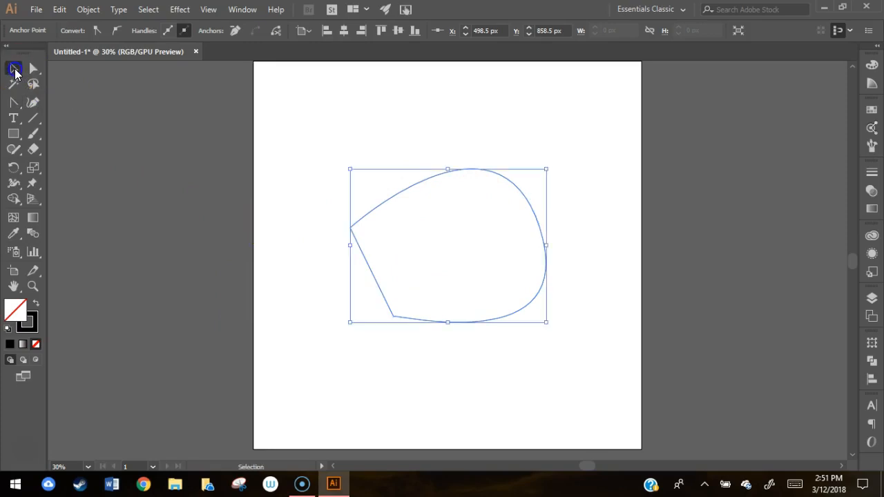
click(282, 226)
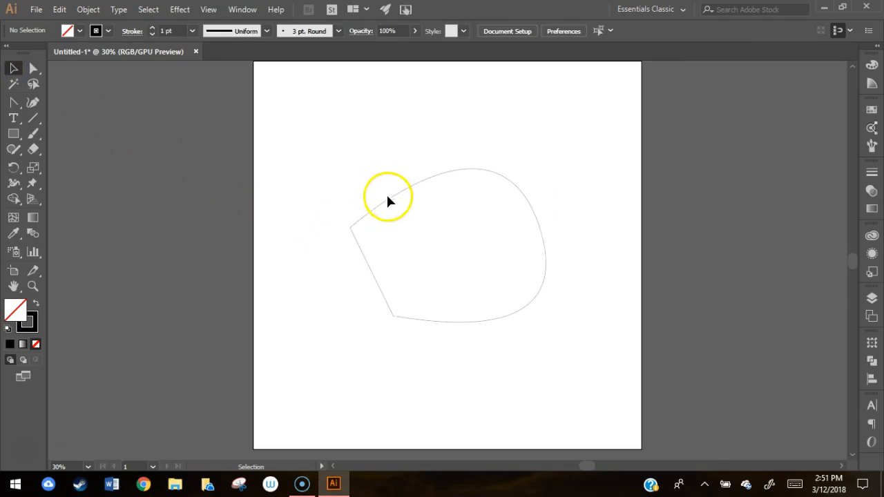
- Add two anchor points along the shape's upper curve, one at about X 980, Y 577 px and one nearer the right anchor
click(372, 212)
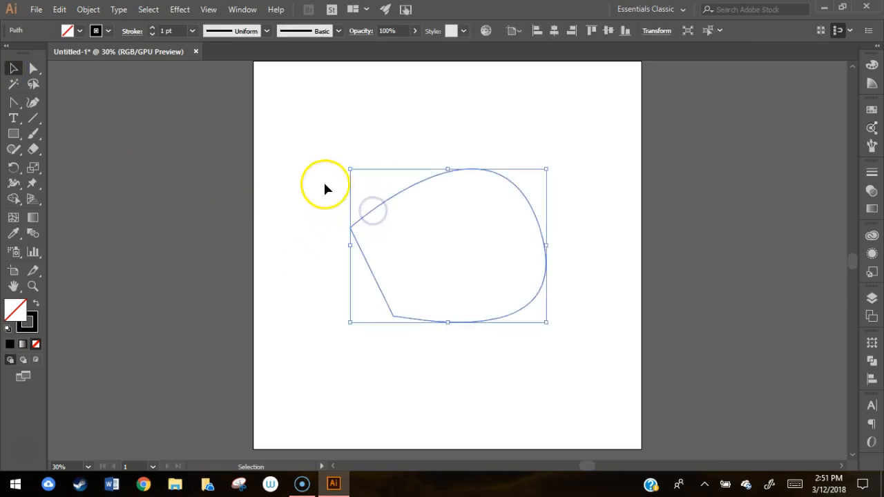
click(12, 103)
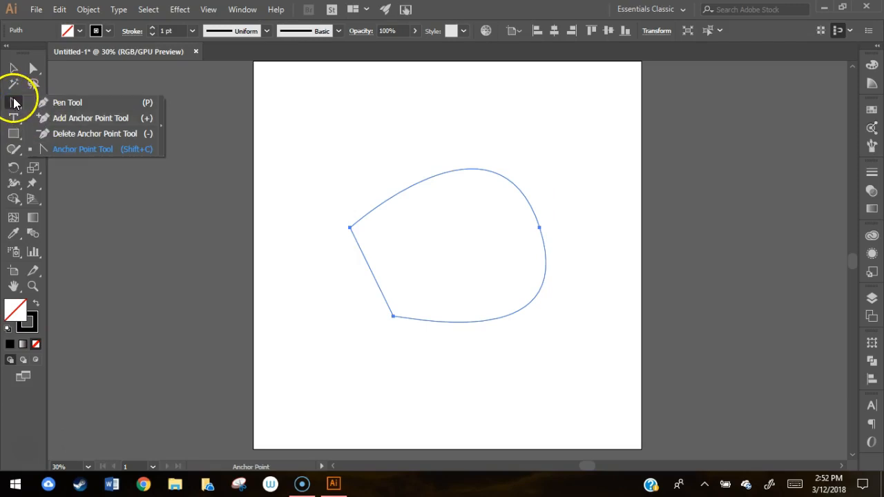
click(74, 118)
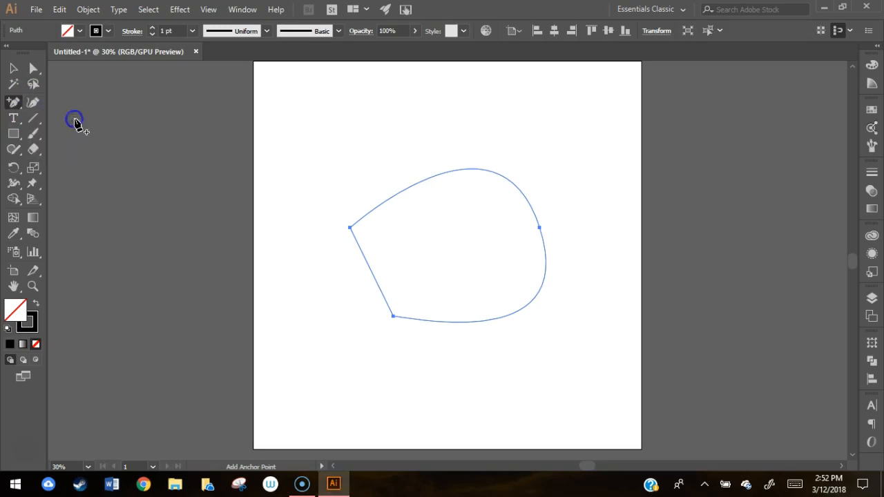
click(444, 176)
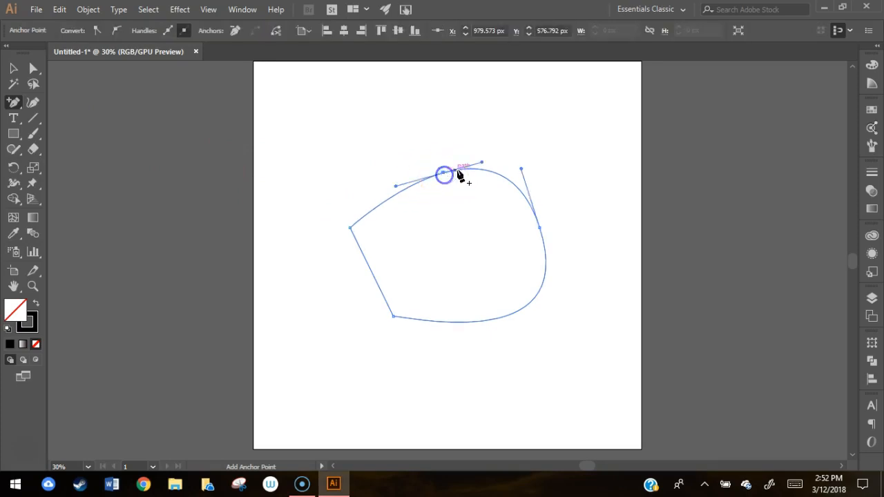
click(505, 178)
- Move the first added anchor down inside the shape to about X 878, Y 949 px and the second up to about X 905, Y 368 px
click(33, 67)
drag(444, 174, 426, 250)
drag(505, 181, 429, 133)
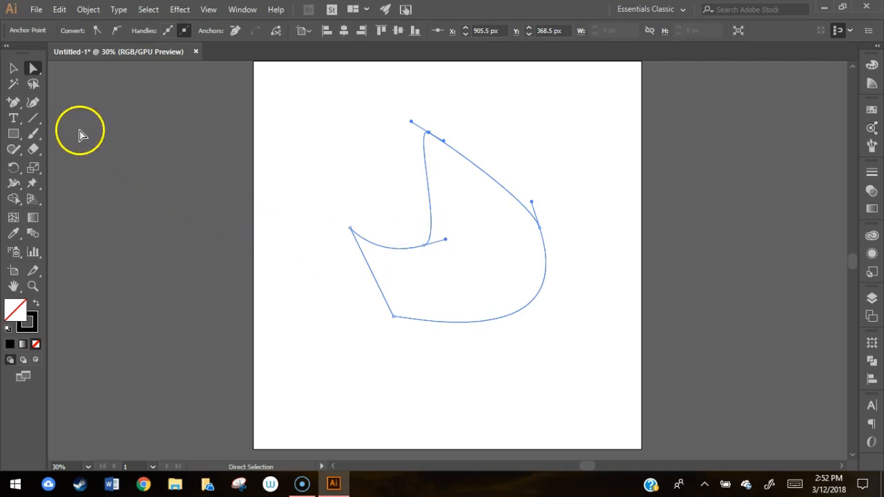
- Remove the inner anchor with the Delete Anchor Point tool and undo the removal
click(19, 107)
click(69, 131)
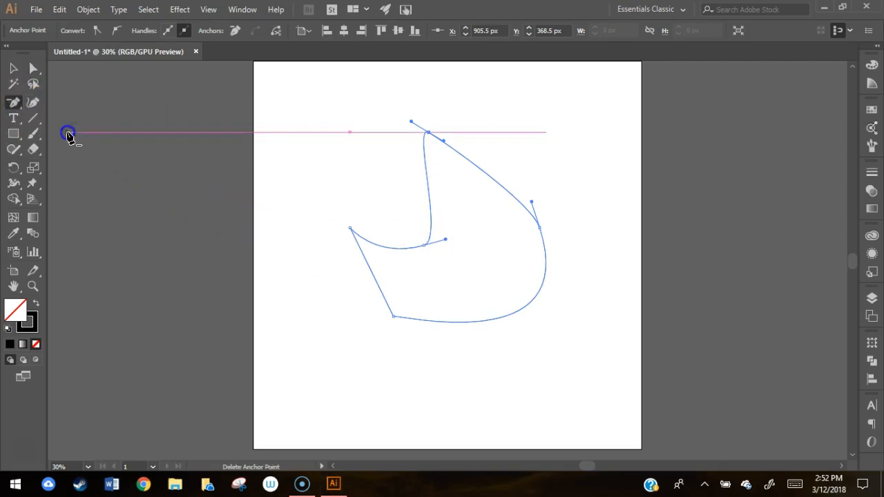
click(423, 246)
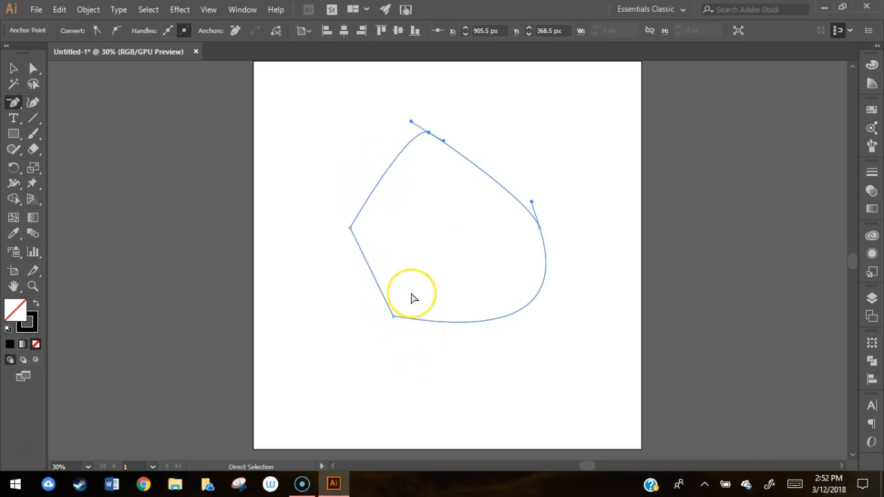
key(ctrl+z)
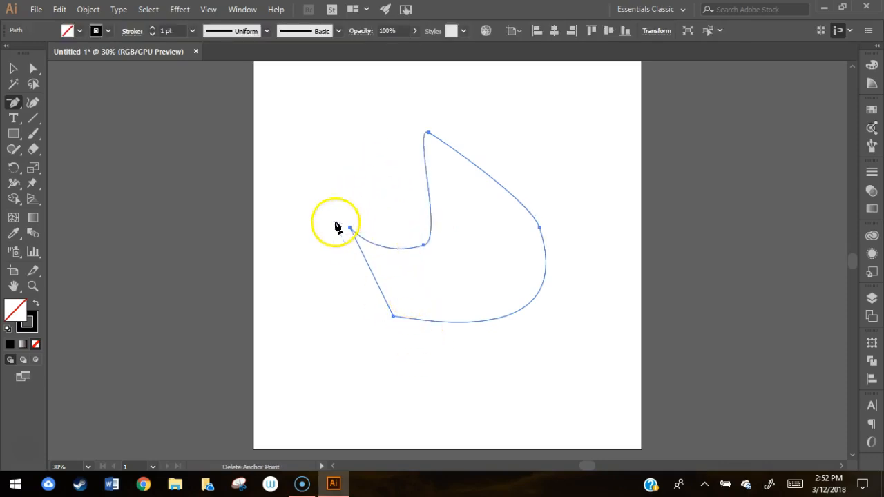
- Select only the inner anchor with Direct Selection, delete it with its adjoining segments, and undo the deletion
click(33, 67)
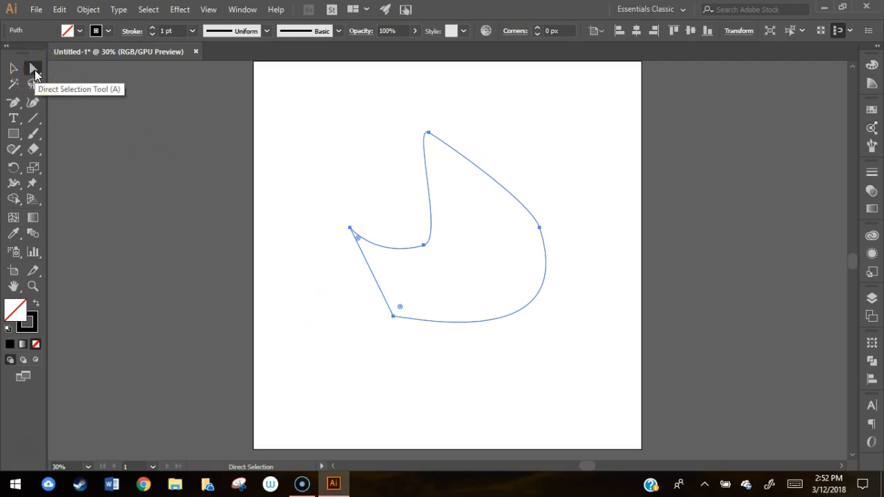
click(320, 273)
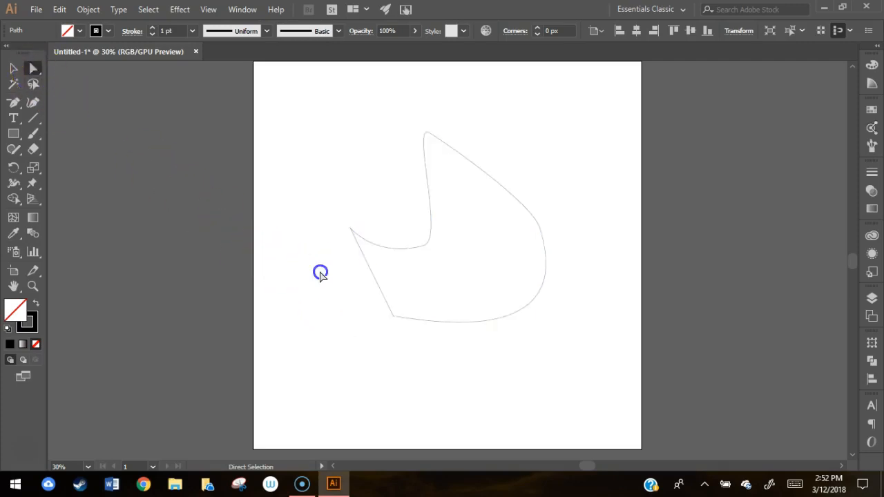
click(425, 248)
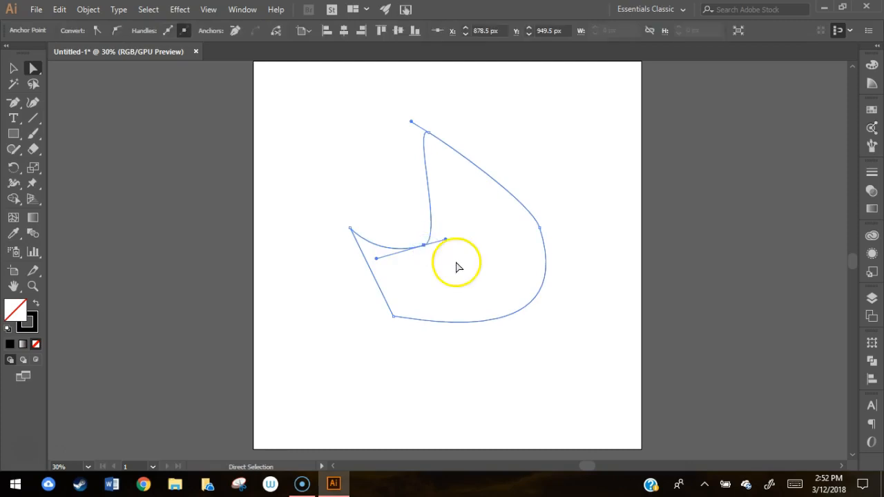
key(Delete)
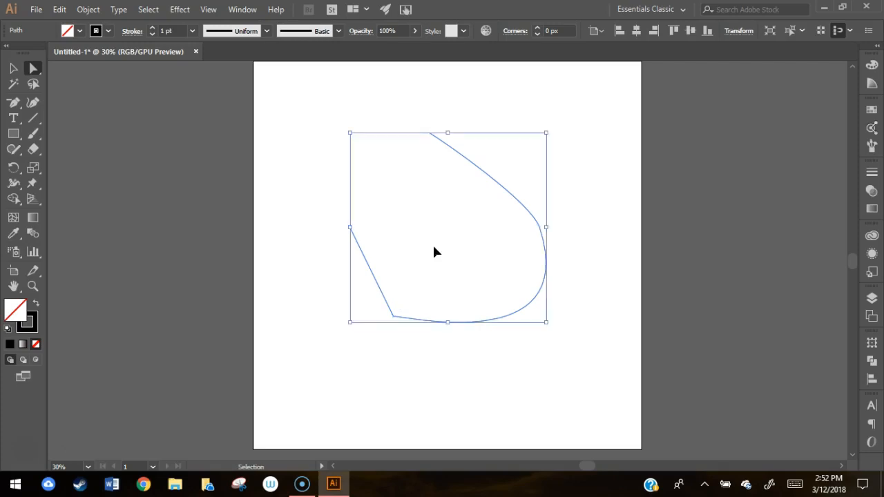
key(ctrl+z)
- Remove the inner anchor from the closed path with the Delete Anchor Point tool
click(13, 102)
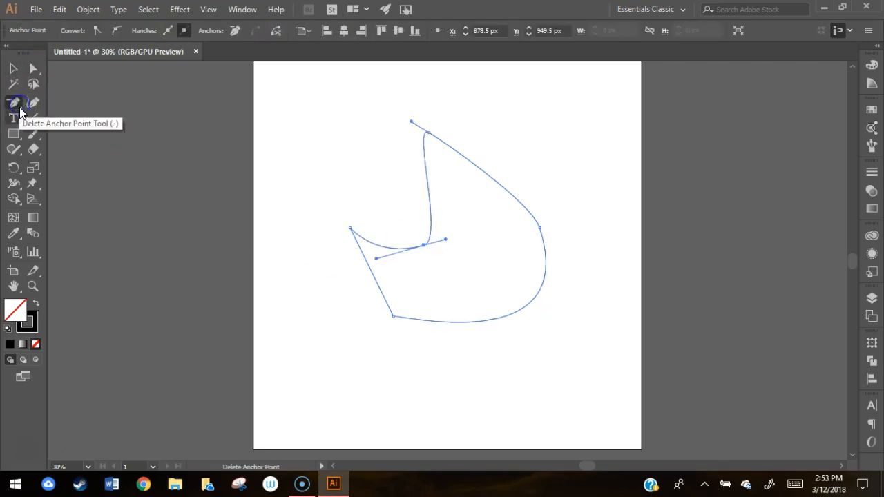
click(424, 245)
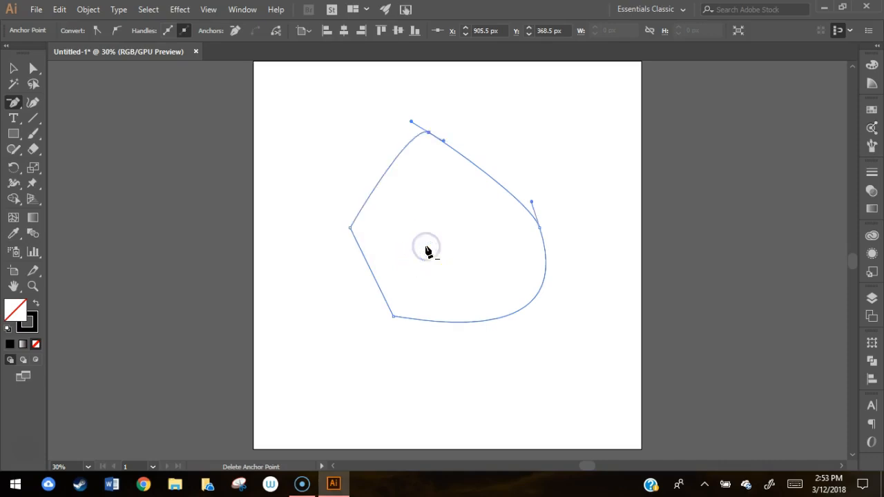